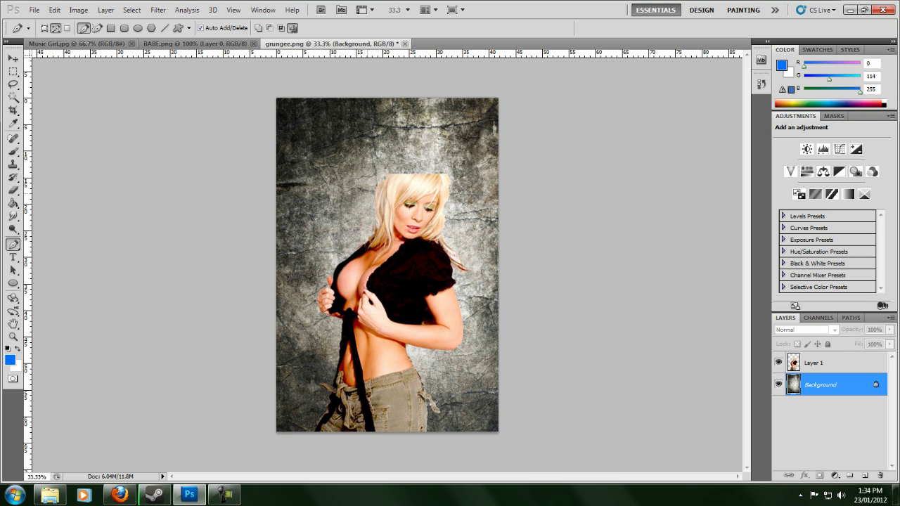
Step: Draw an open zigzag path with the Pen tool, crossing the woman from her head down to her trousers in grungee.png
{"action": "left_click", "coordinate": [193, 44]}
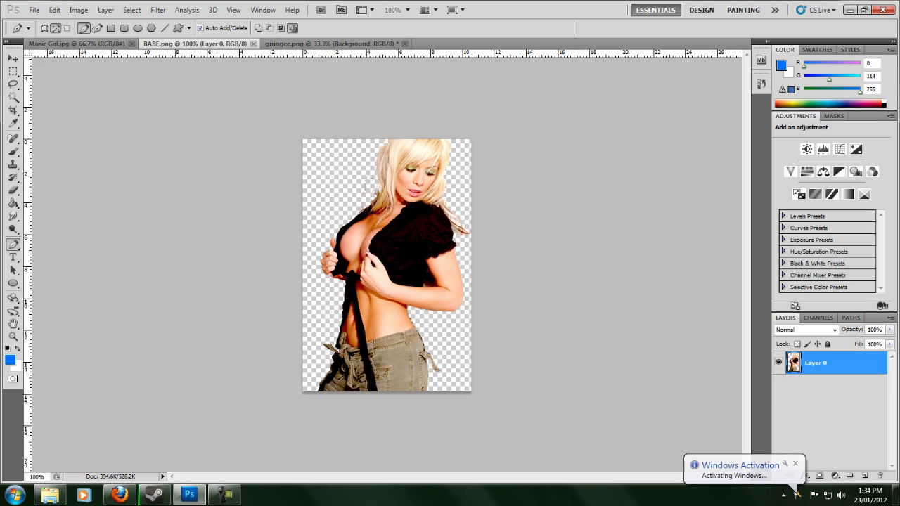
{"action": "left_click", "coordinate": [317, 44]}
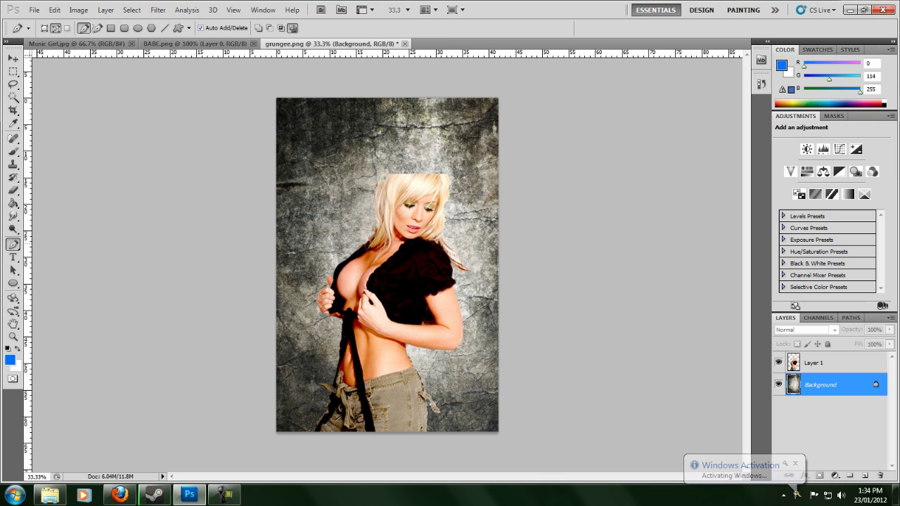
{"action": "left_click", "coordinate": [449, 196]}
{"action": "left_click", "coordinate": [344, 227]}
{"action": "left_click", "coordinate": [478, 251]}
{"action": "left_click", "coordinate": [306, 277]}
{"action": "left_click", "coordinate": [485, 316]}
{"action": "left_click", "coordinate": [308, 357]}
{"action": "left_click", "coordinate": [479, 391]}
{"action": "left_click", "coordinate": [310, 417]}
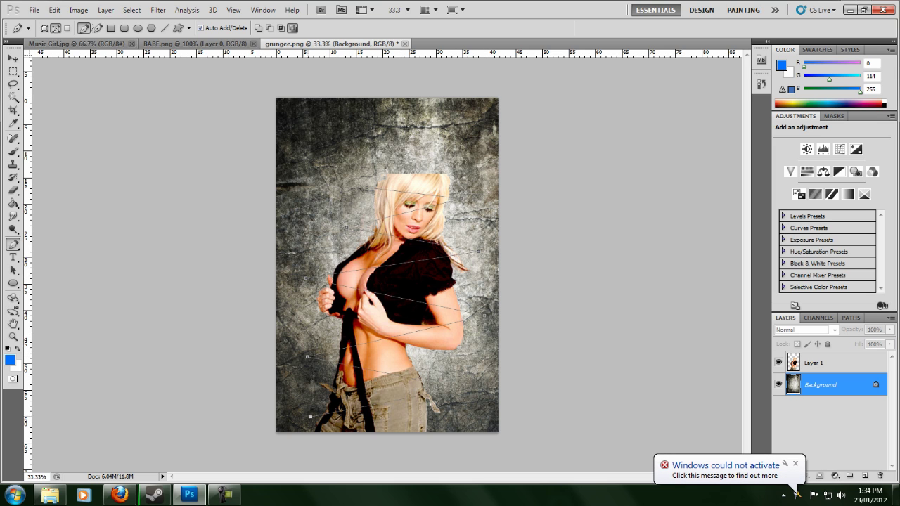
Step: Curve the zigzag path's turning points with the Convert Point tool to form a smooth spiral around the figure
{"action": "left_click_drag", "start_coordinate": [13, 245], "coordinate": [36, 286]}
{"action": "left_click_drag", "start_coordinate": [461, 210], "coordinate": [462, 225]}
{"action": "left_click_drag", "start_coordinate": [347, 228], "coordinate": [344, 252]}
{"action": "left_click_drag", "start_coordinate": [462, 224], "coordinate": [478, 225]}
{"action": "left_click_drag", "start_coordinate": [306, 279], "coordinate": [305, 308]}
{"action": "left_click_drag", "start_coordinate": [485, 316], "coordinate": [484, 347]}
{"action": "left_click_drag", "start_coordinate": [307, 356], "coordinate": [299, 385]}
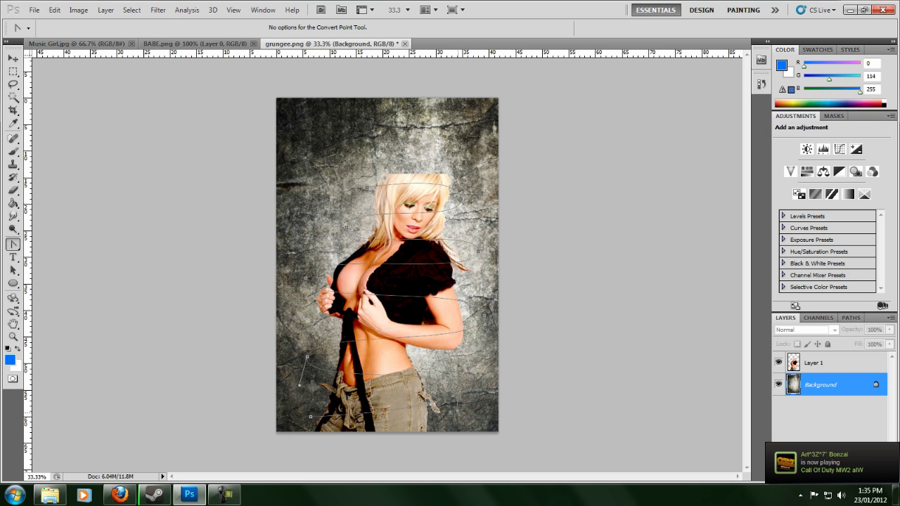
Step: Set up the Brush tool with a hard round tip, 13 px in size and 100% hardness
{"action": "left_click", "coordinate": [13, 151]}
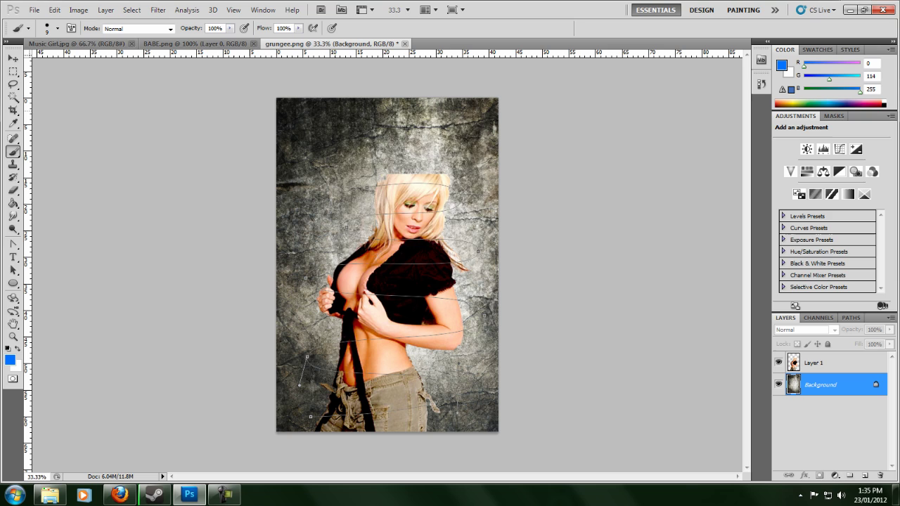
{"action": "right_click", "coordinate": [341, 116]}
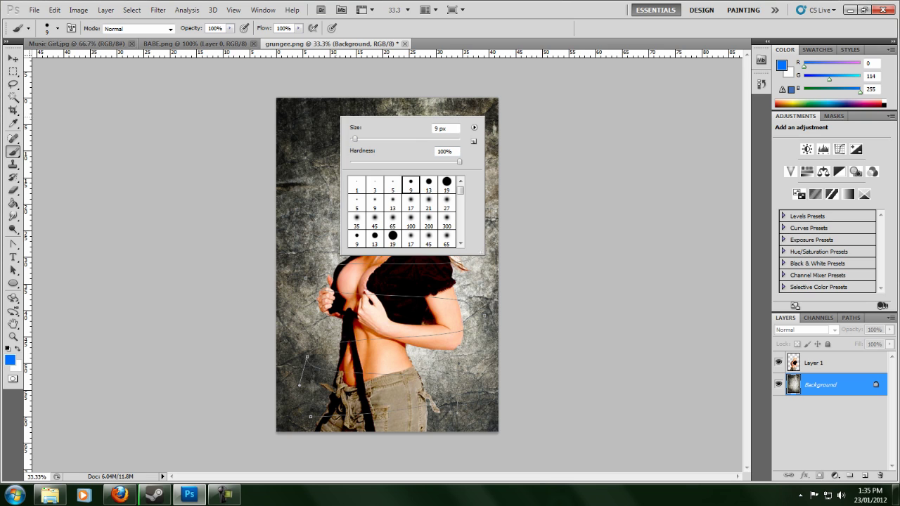
{"action": "left_click", "coordinate": [446, 184]}
{"action": "left_click", "coordinate": [460, 163]}
{"action": "key", "text": "shift+Tab"}
{"action": "type", "text": "15"}
{"action": "key", "text": "Return"}
{"action": "left_click_drag", "start_coordinate": [313, 137], "coordinate": [325, 179]}
{"action": "key", "text": "ctrl+z"}
{"action": "right_click", "coordinate": [348, 176]}
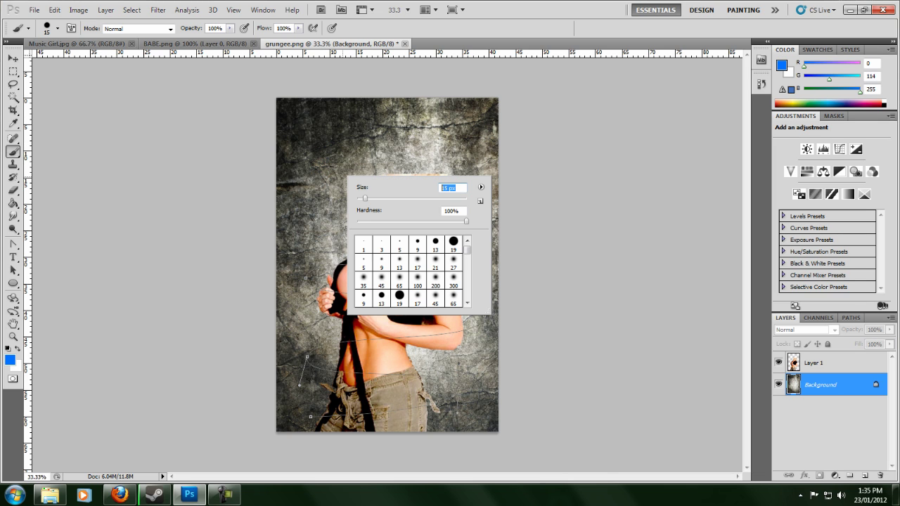
{"action": "type", "text": "10"}
{"action": "key", "text": "Return"}
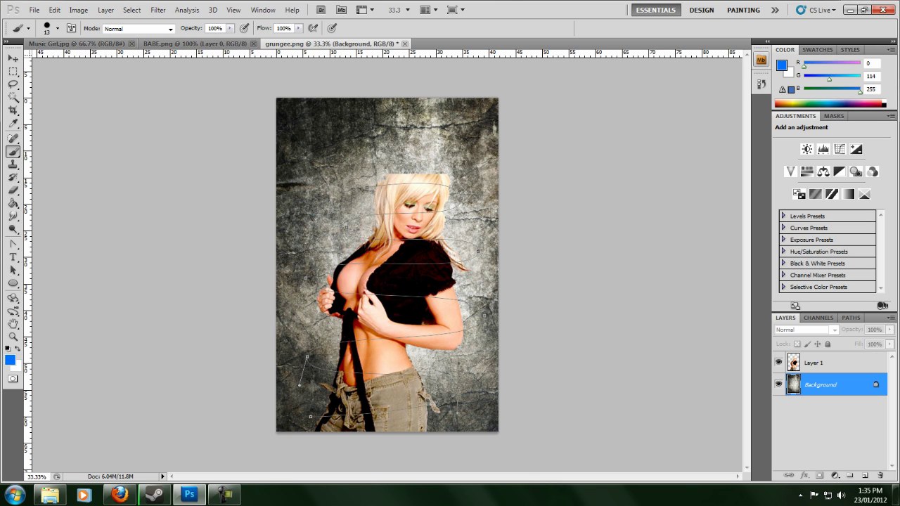
Step: Set the foreground color to bright blue, 0072ff
{"action": "left_click", "coordinate": [782, 65]}
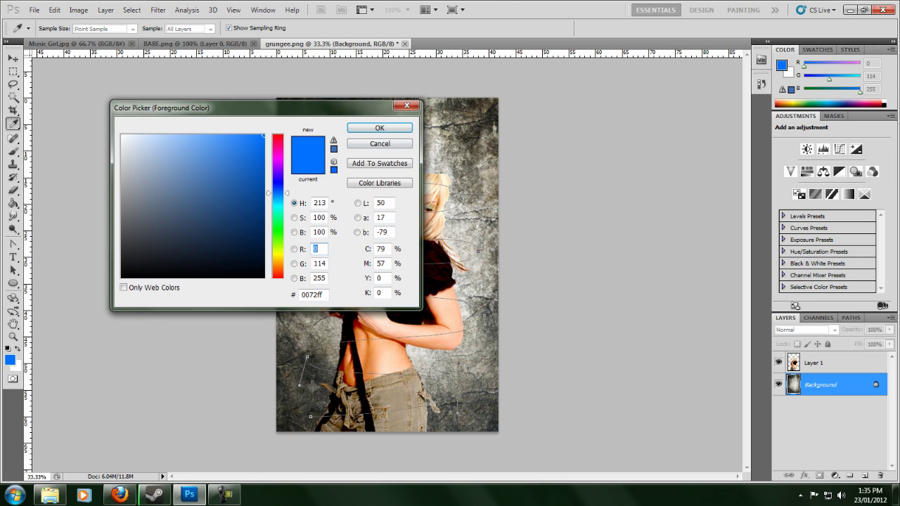
{"action": "mouse_move", "coordinate": [263, 204]}
{"action": "left_mouse_down"}
{"action": "mouse_move", "coordinate": [263, 135]}
{"action": "mouse_move", "coordinate": [199, 135]}
{"action": "mouse_move", "coordinate": [264, 135]}
{"action": "left_mouse_up"}
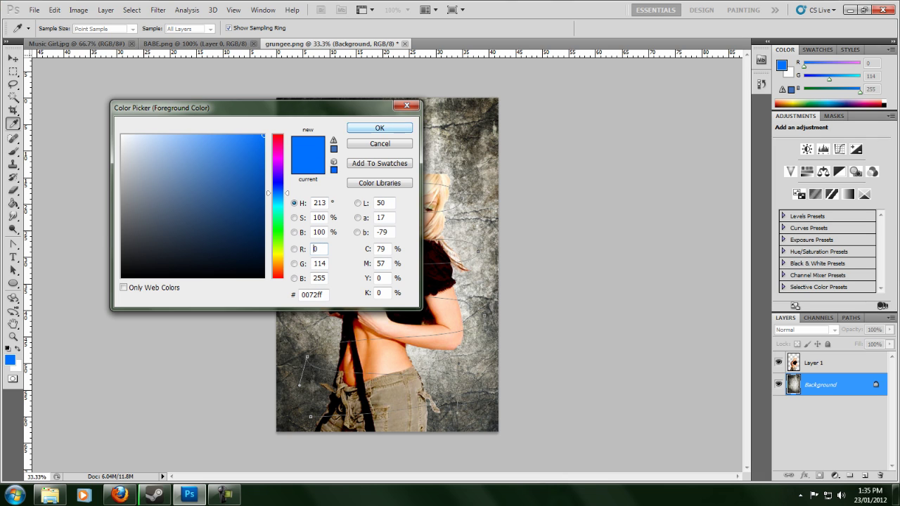
{"action": "left_click", "coordinate": [379, 128]}
Step: Reselect the Pen tool and add a new empty layer above Layer 1
{"action": "right_click", "coordinate": [13, 244]}
{"action": "left_click", "coordinate": [53, 244]}
{"action": "key", "text": "Escape"}
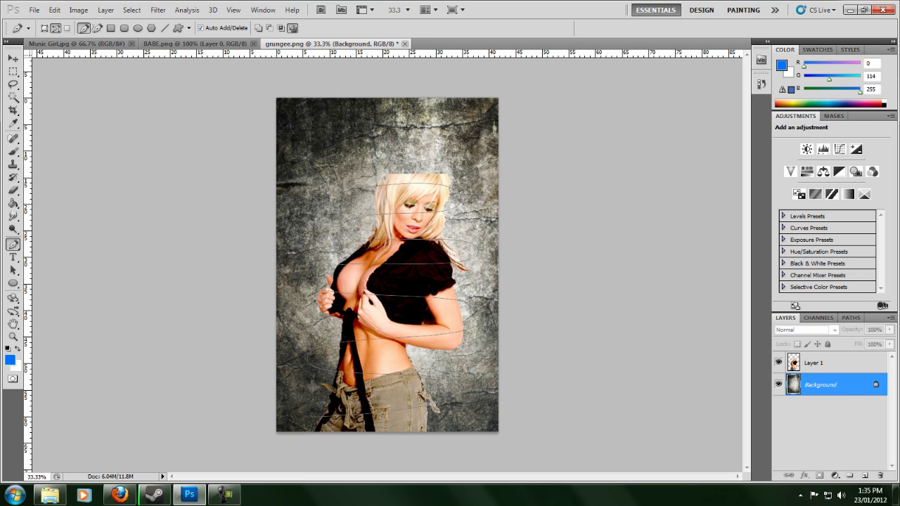
{"action": "left_click", "coordinate": [830, 364]}
{"action": "left_click", "coordinate": [865, 476]}
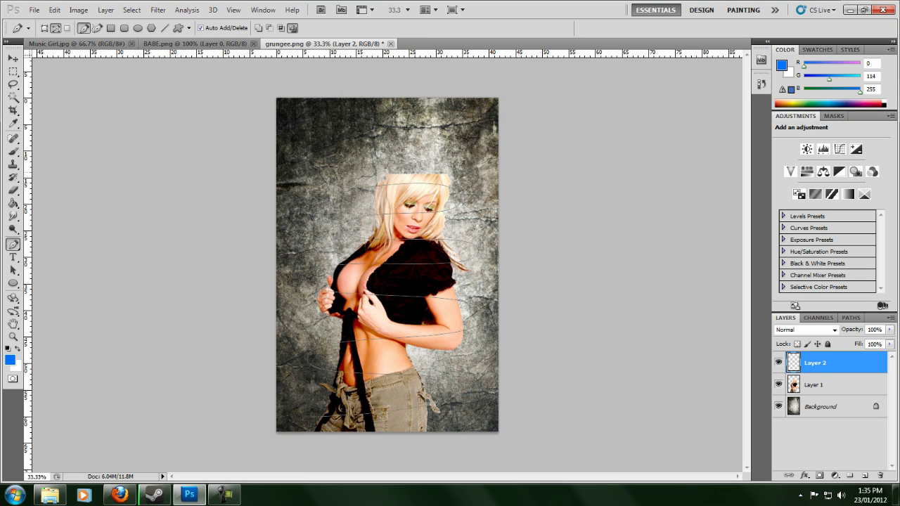
Step: Try stroking the spiral path with the Brush without simulated pressure, and undo the stroke
{"action": "right_click", "coordinate": [438, 185]}
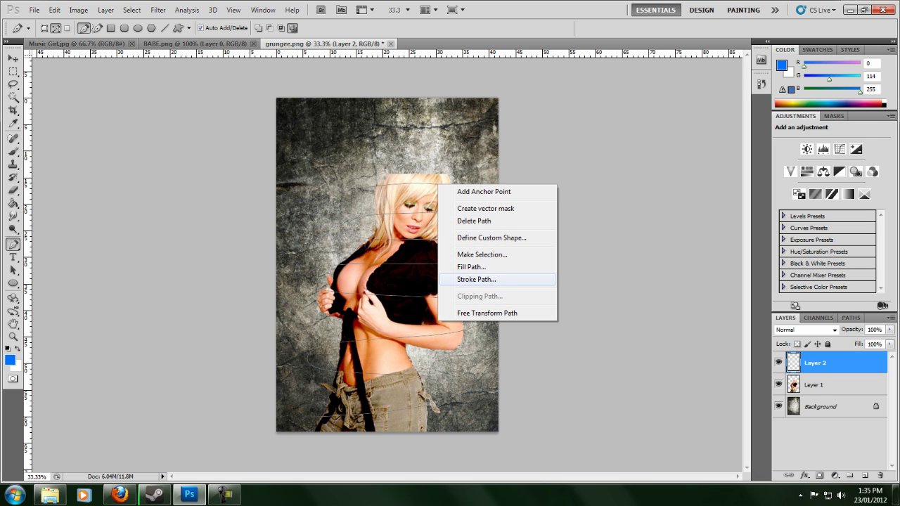
{"action": "left_click", "coordinate": [476, 279]}
{"action": "left_click", "coordinate": [484, 169]}
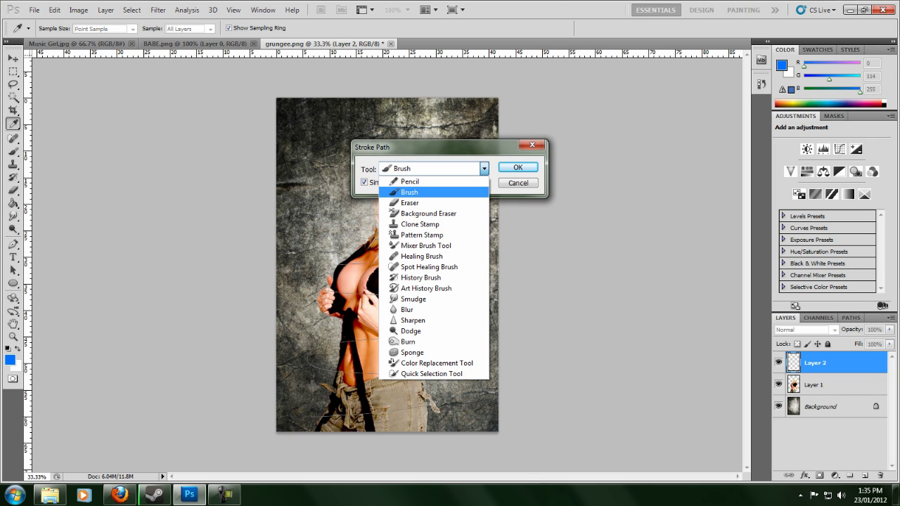
{"action": "left_click", "coordinate": [422, 192]}
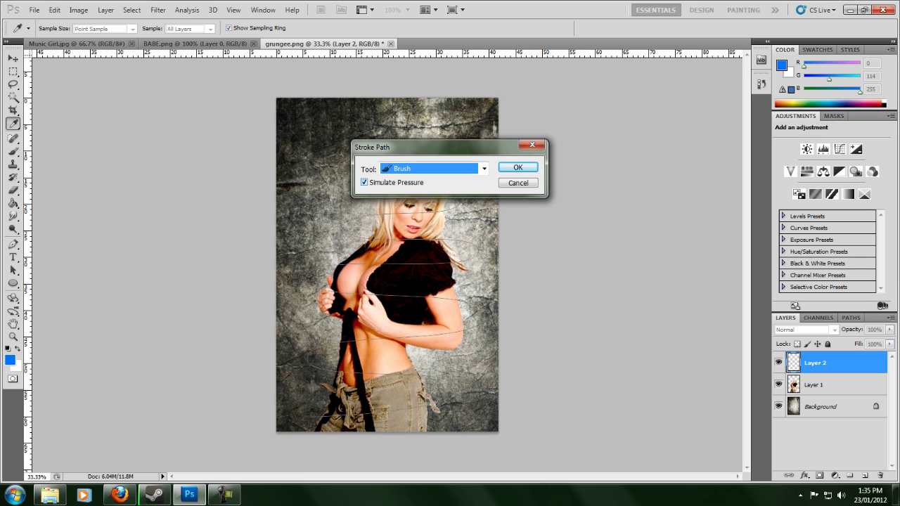
{"action": "key", "text": "Return"}
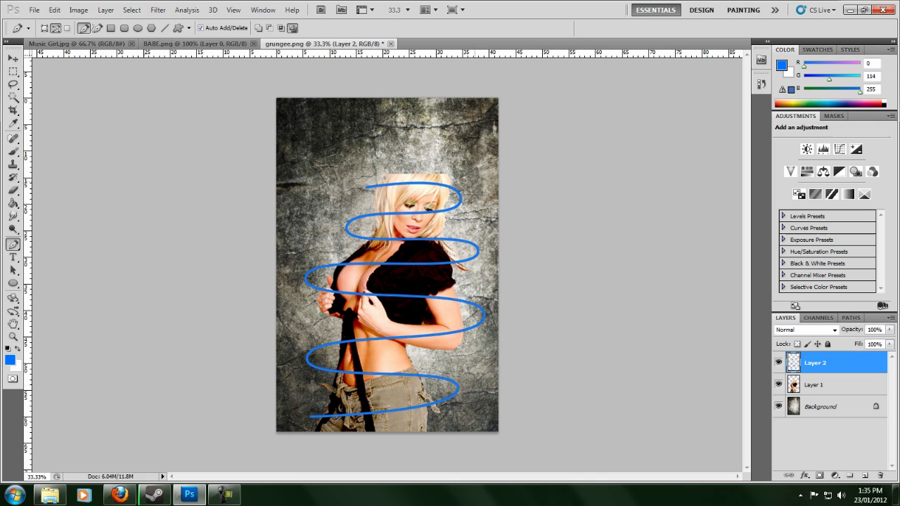
{"action": "key", "text": "ctrl+z"}
Step: Stroke the spiral path on Layer 2 with the Brush and Simulate Pressure enabled, and dismiss the path
{"action": "right_click", "coordinate": [444, 212]}
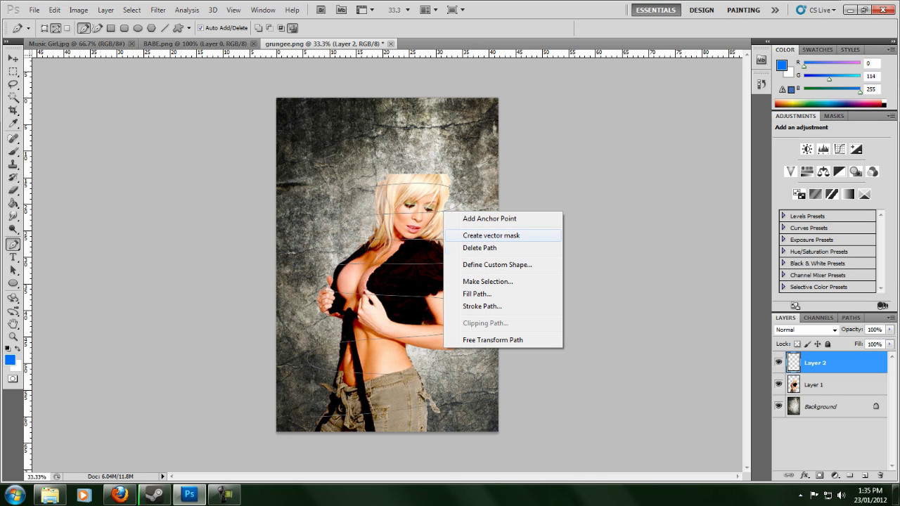
{"action": "left_click", "coordinate": [482, 307]}
{"action": "left_click", "coordinate": [365, 183]}
{"action": "left_click", "coordinate": [518, 167]}
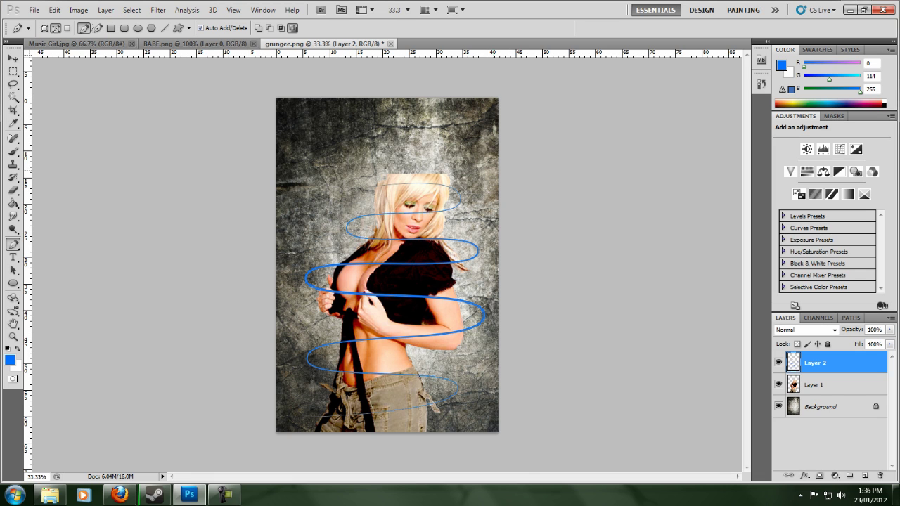
{"action": "key", "text": "Return"}
Step: Add an Outer Glow to Layer 2 and set the glow color to light blue, 69a5ff
{"action": "double_click", "coordinate": [849, 363]}
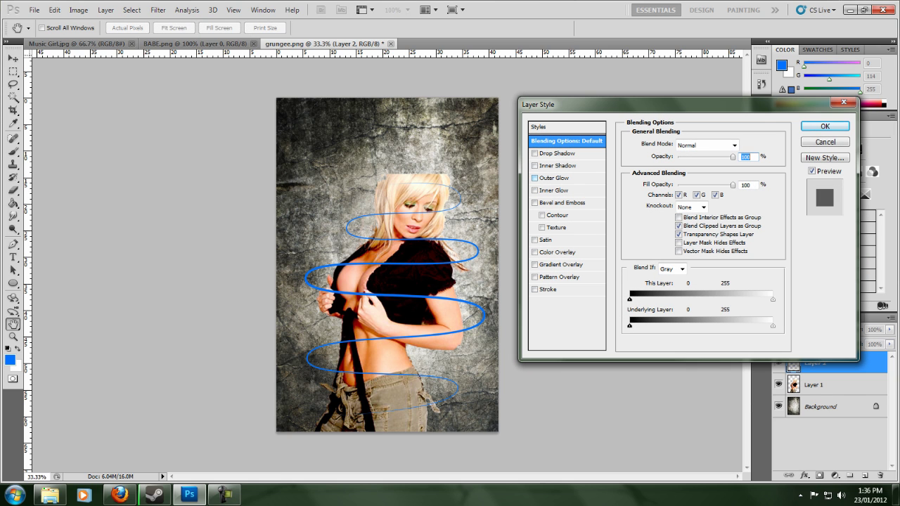
{"action": "left_click", "coordinate": [555, 178]}
{"action": "left_click", "coordinate": [652, 182]}
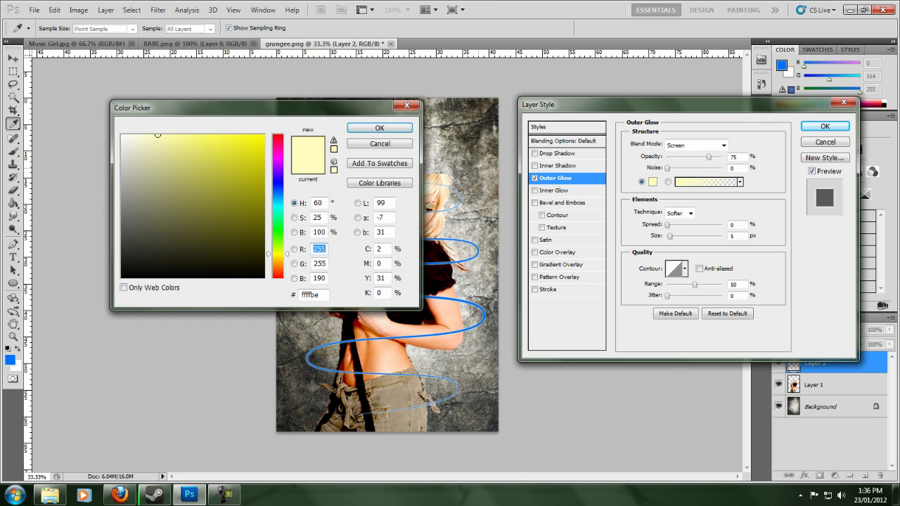
{"action": "left_click", "coordinate": [279, 192]}
{"action": "left_click", "coordinate": [265, 135]}
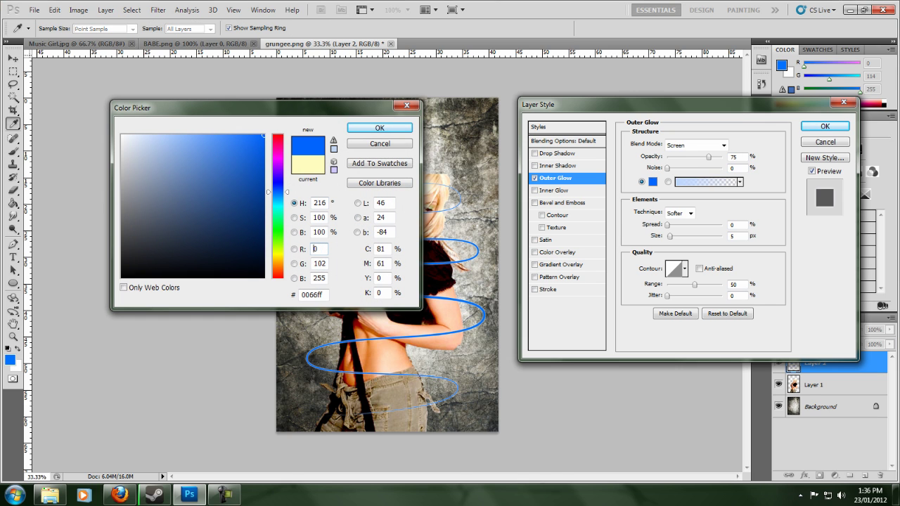
{"action": "left_click_drag", "start_coordinate": [264, 134], "coordinate": [205, 134]}
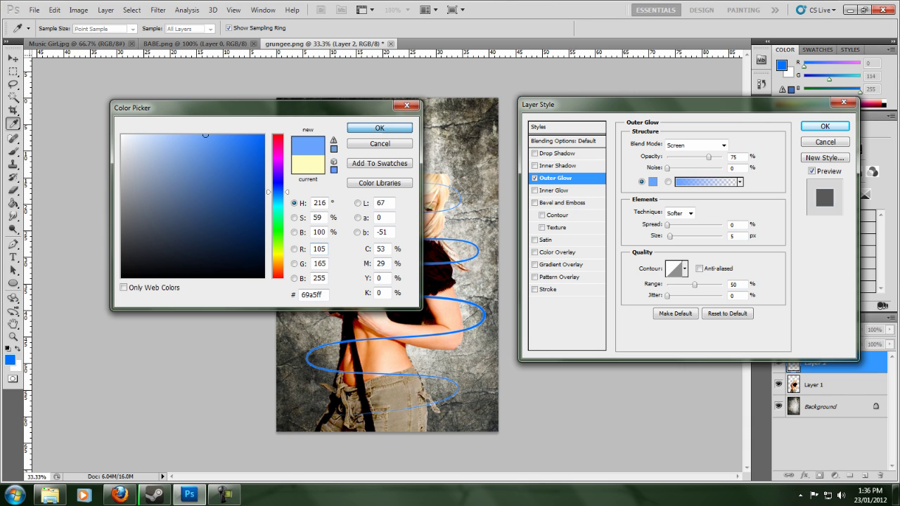
{"action": "left_click", "coordinate": [380, 128]}
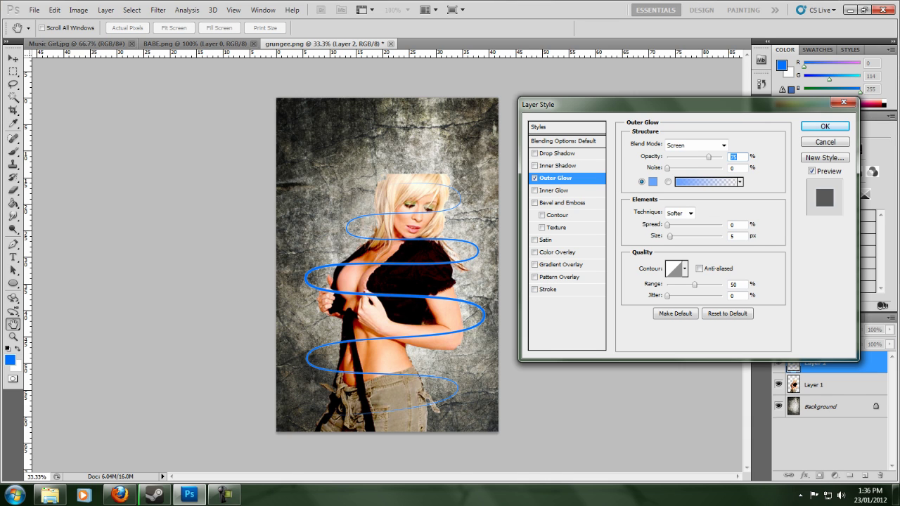
Step: Set Layer 2's Outer Glow size to 21 px and opacity to 71%, and apply the layer style
{"action": "left_click_drag", "start_coordinate": [670, 237], "coordinate": [675, 236]}
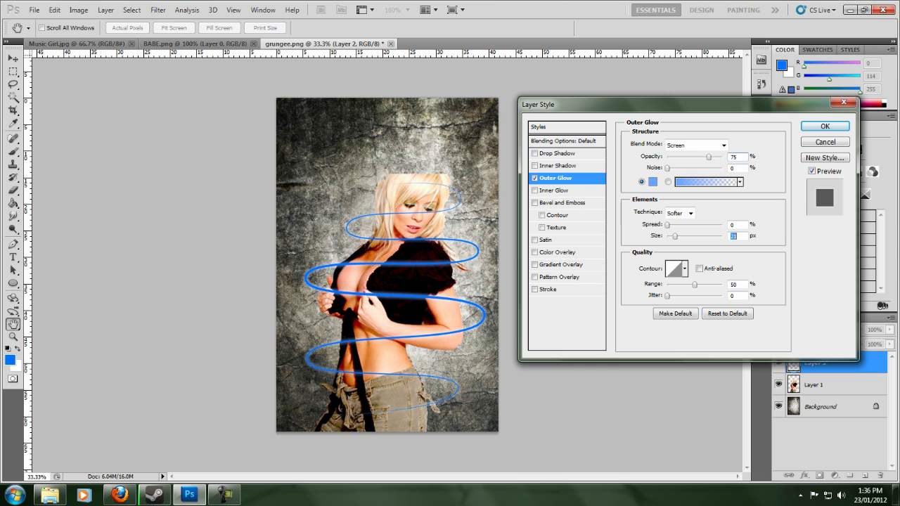
{"action": "left_click_drag", "start_coordinate": [708, 157], "coordinate": [706, 157]}
{"action": "key", "text": "Return"}
{"action": "key", "text": "p"}
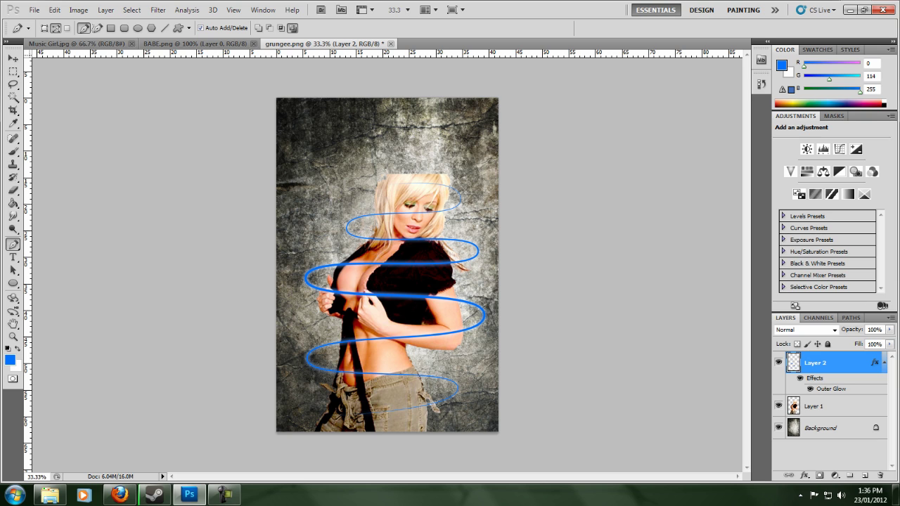
Step: Load Layer 1's outline as a selection and erase alternate spiral strands on Layer 2 so they pass behind the woman
{"action": "left_click", "coordinate": [794, 406], "text": "ctrl"}
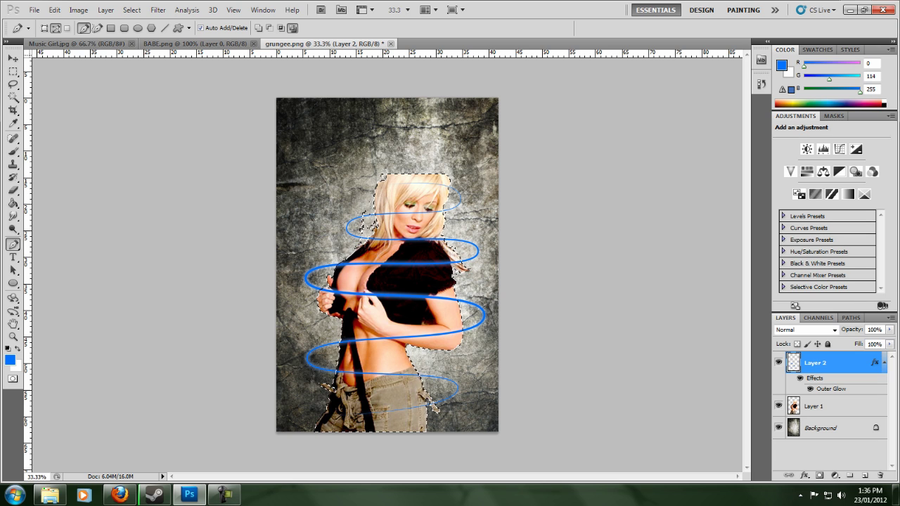
{"action": "key", "text": "e"}
{"action": "right_click", "coordinate": [344, 224]}
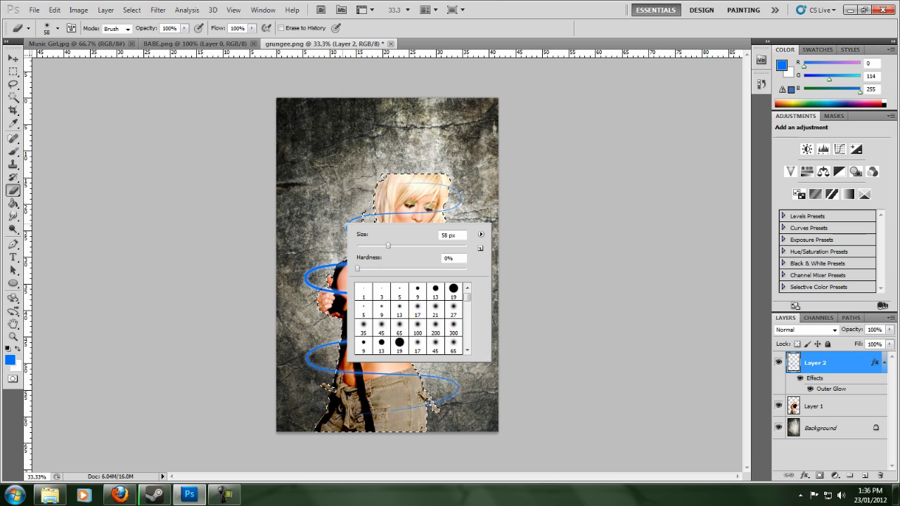
{"action": "key", "text": "Escape"}
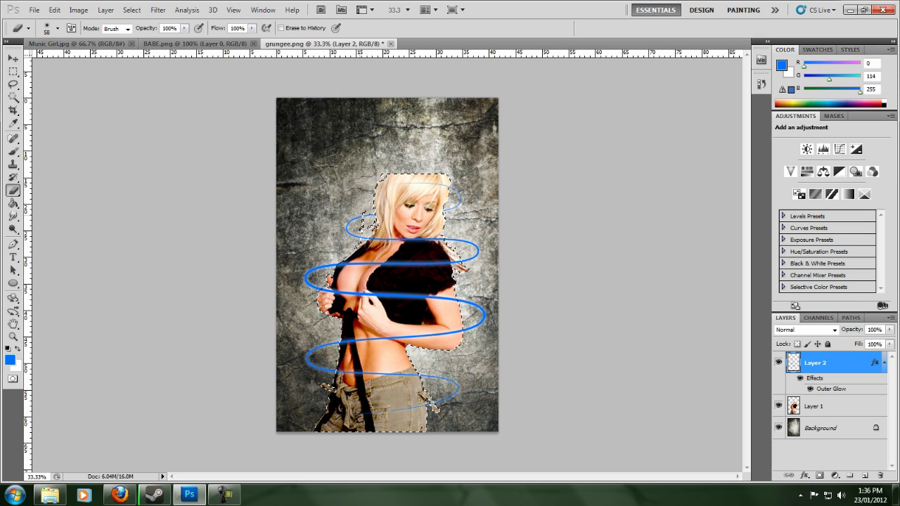
{"action": "left_click_drag", "start_coordinate": [457, 265], "coordinate": [351, 265]}
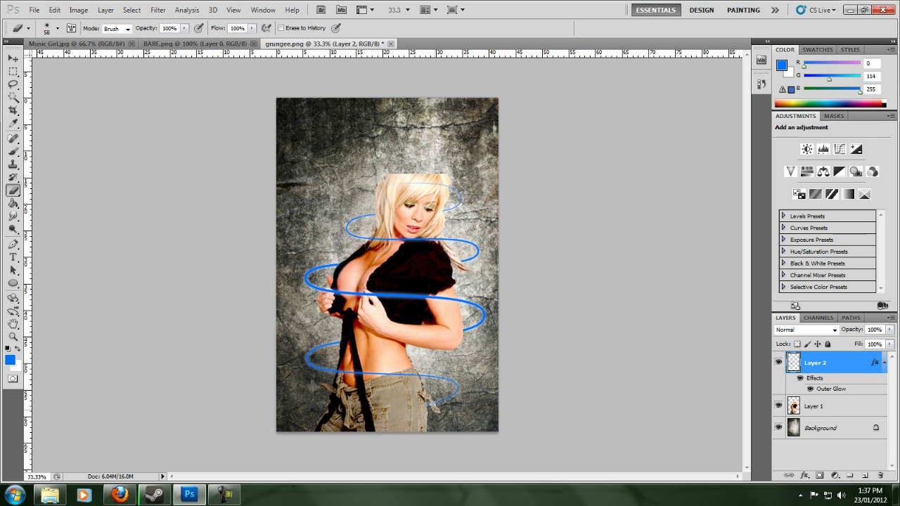
Step: Try white and dark blue as Layer 2's Outer Glow color, and discard the layer style changes
{"action": "double_click", "coordinate": [848, 363]}
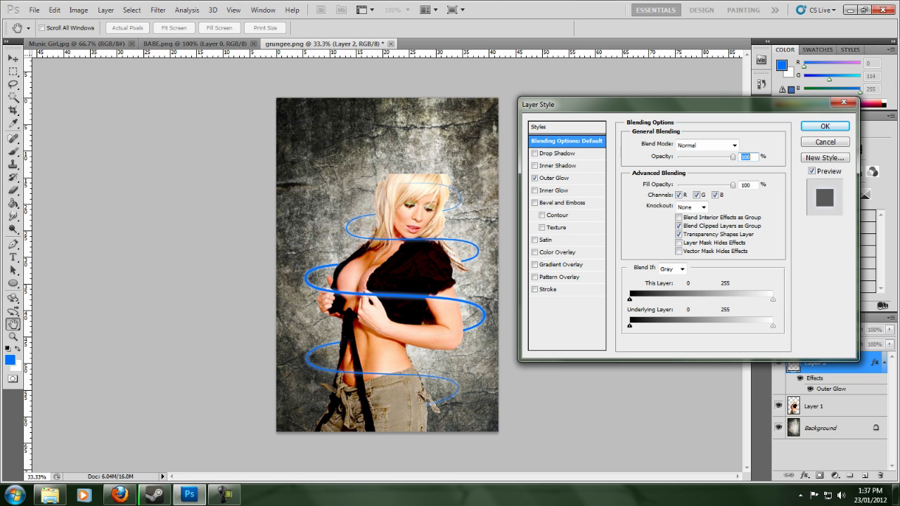
{"action": "left_click", "coordinate": [555, 179]}
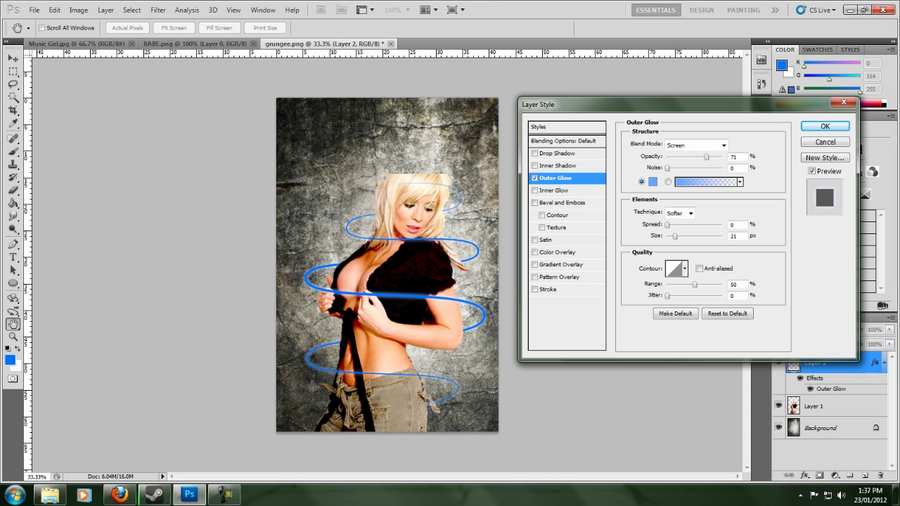
{"action": "left_click", "coordinate": [654, 183]}
{"action": "left_click_drag", "start_coordinate": [162, 149], "coordinate": [121, 134]}
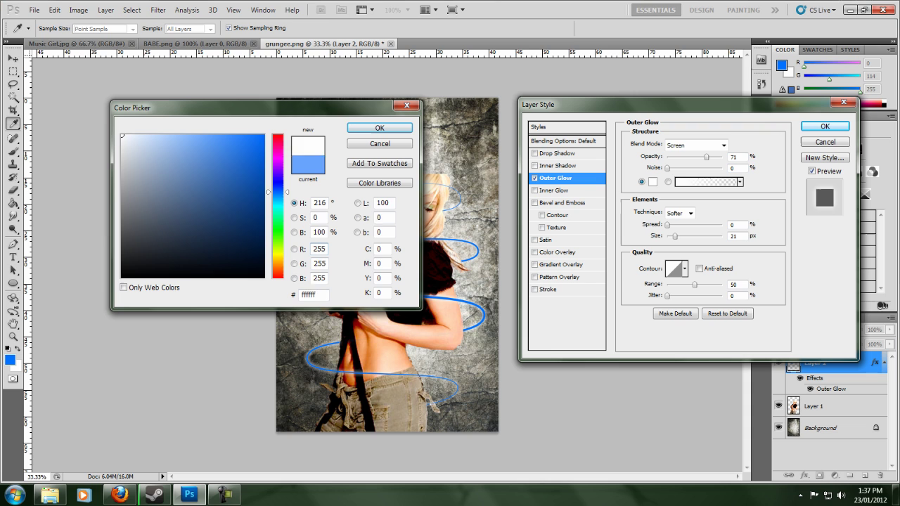
{"action": "left_click", "coordinate": [265, 193]}
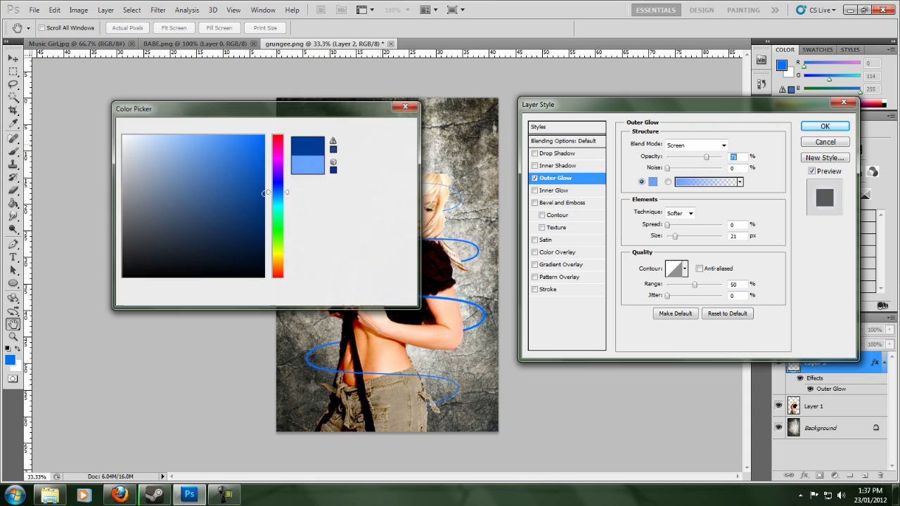
{"action": "key", "text": "Escape"}
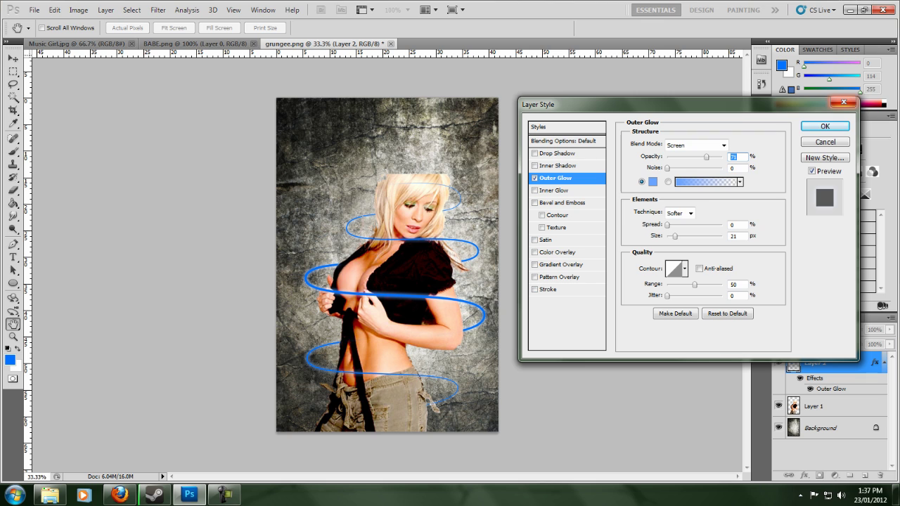
{"action": "left_click", "coordinate": [843, 103]}
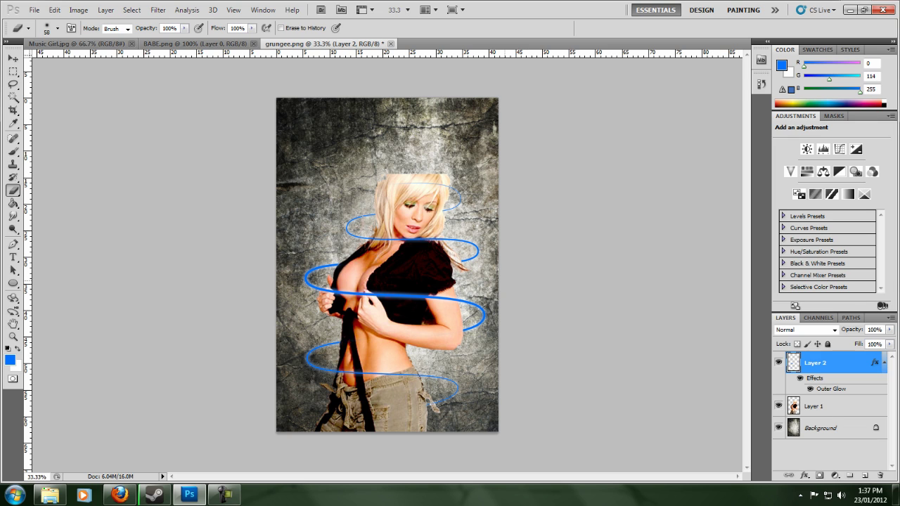
{"action": "left_click", "coordinate": [154, 495]}
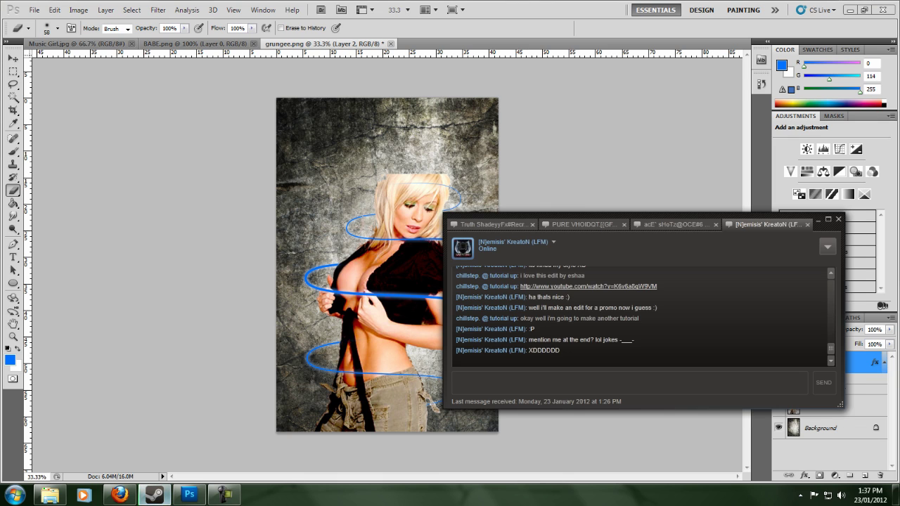
{"action": "scroll", "coordinate": [641, 317], "scroll_direction": "up", "scroll_amount": 5}
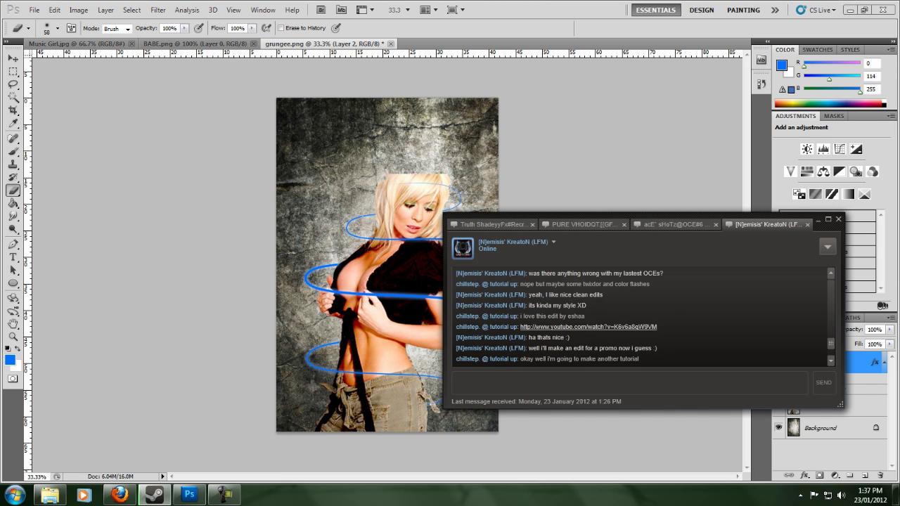
{"action": "scroll", "coordinate": [642, 317], "scroll_direction": "up", "scroll_amount": 10}
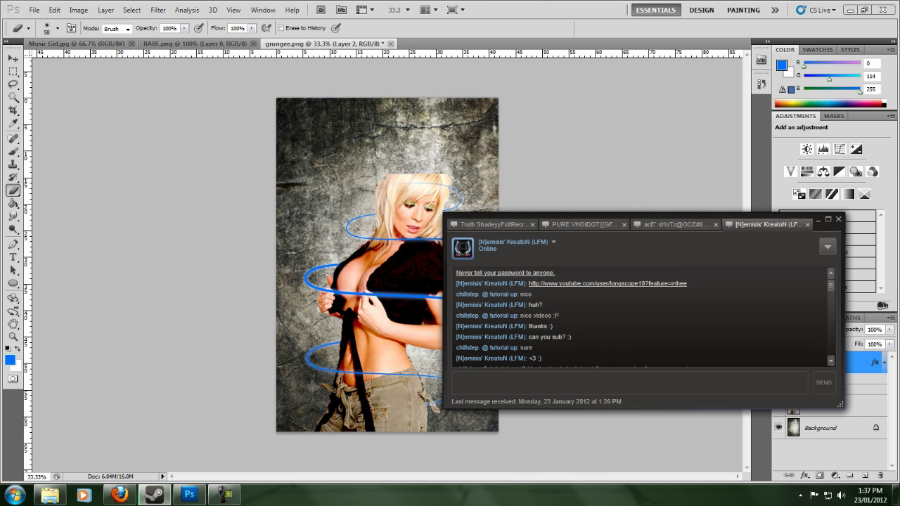
{"action": "key", "text": "alt+Tab"}
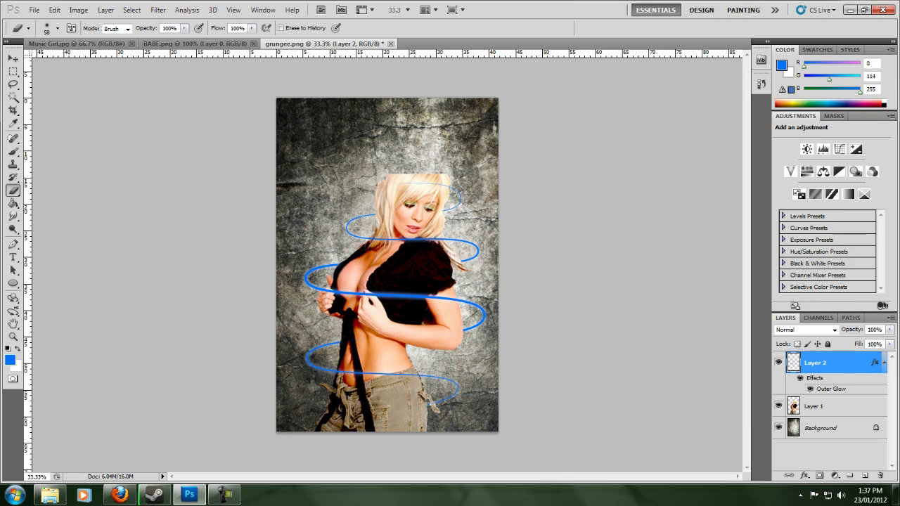